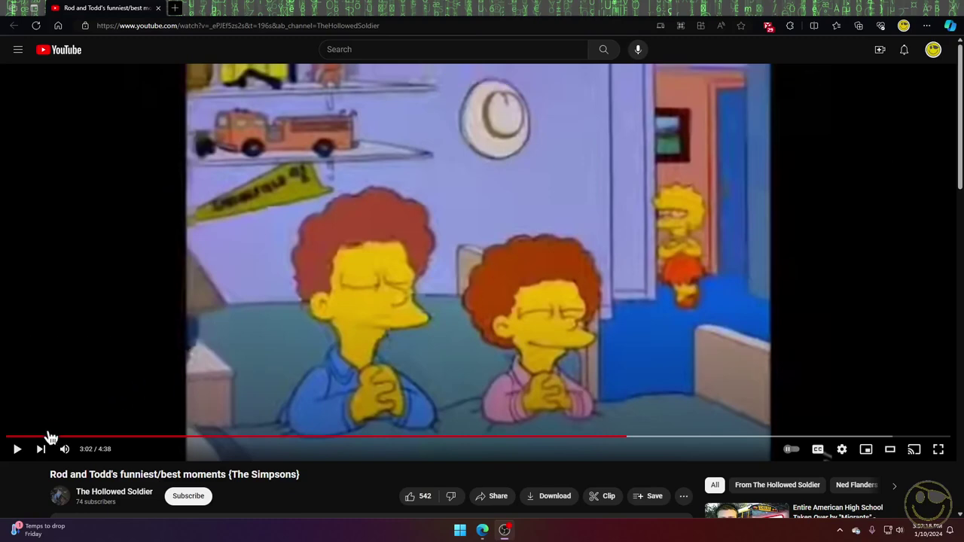
Play the Simpsons video on YouTube and open the Copilot sidebar with Ctrl+Shift+period.
left_click(19, 450)
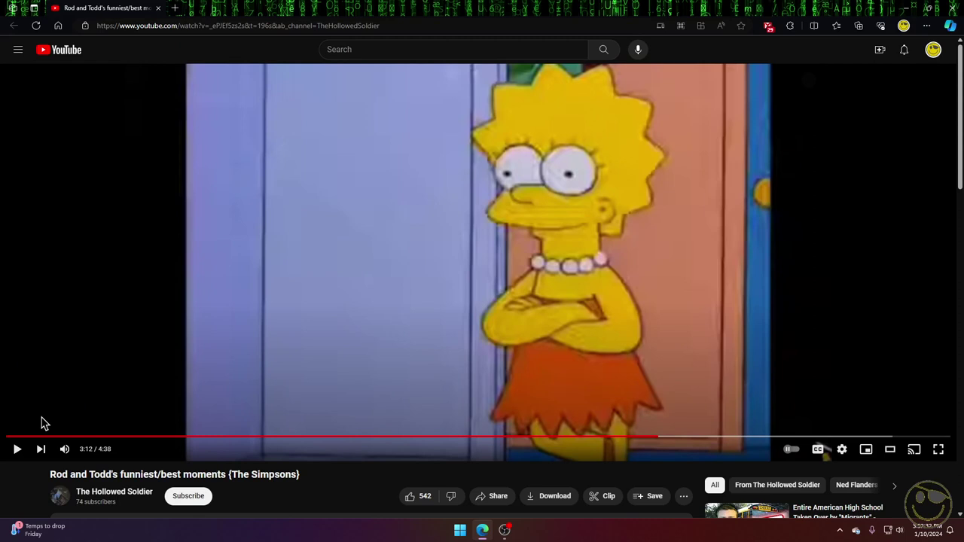
key("ctrl+shift+period")
type("draw a picture of robots")
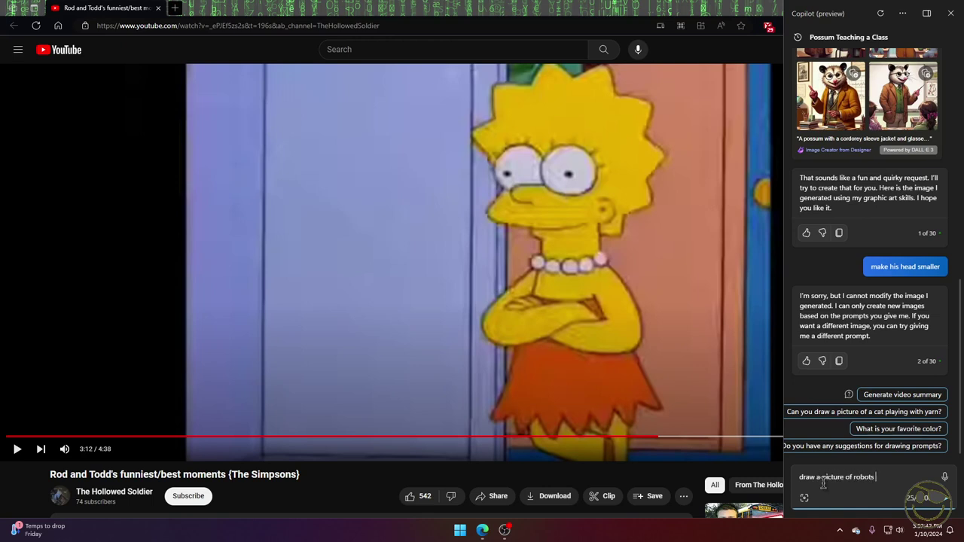
type("named and tod")
Ask Copilot to 'draw a picture of robots named rod and tod'.
key("Return")
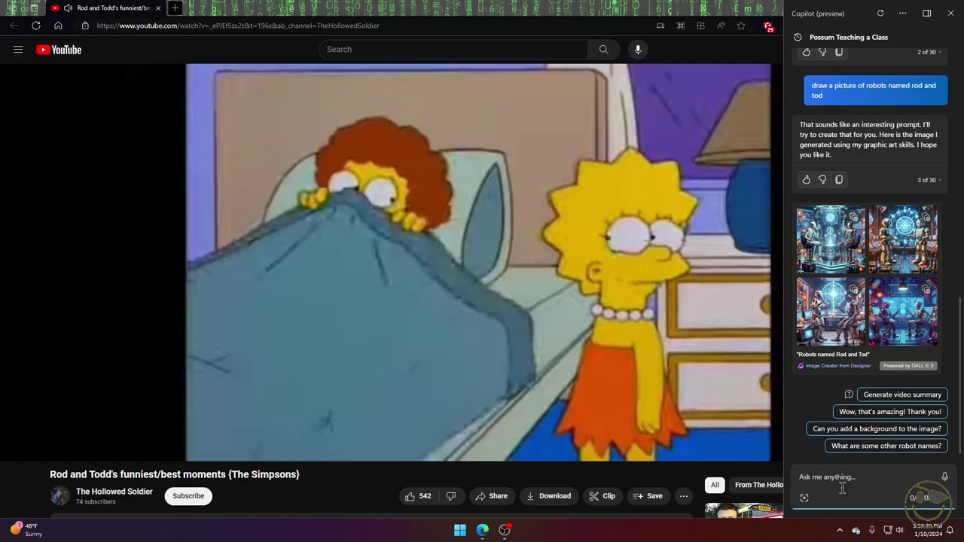
type("make them look ")
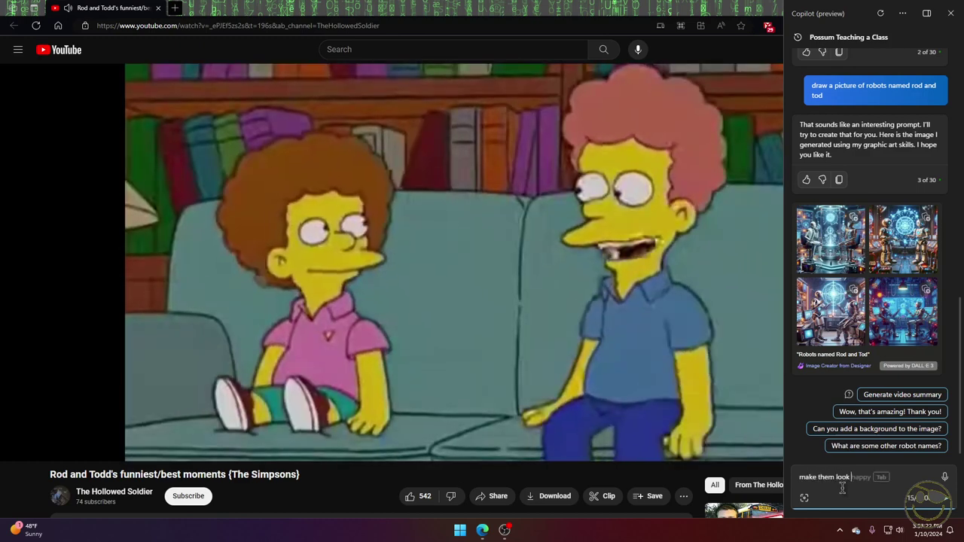
type("like the simpsons")
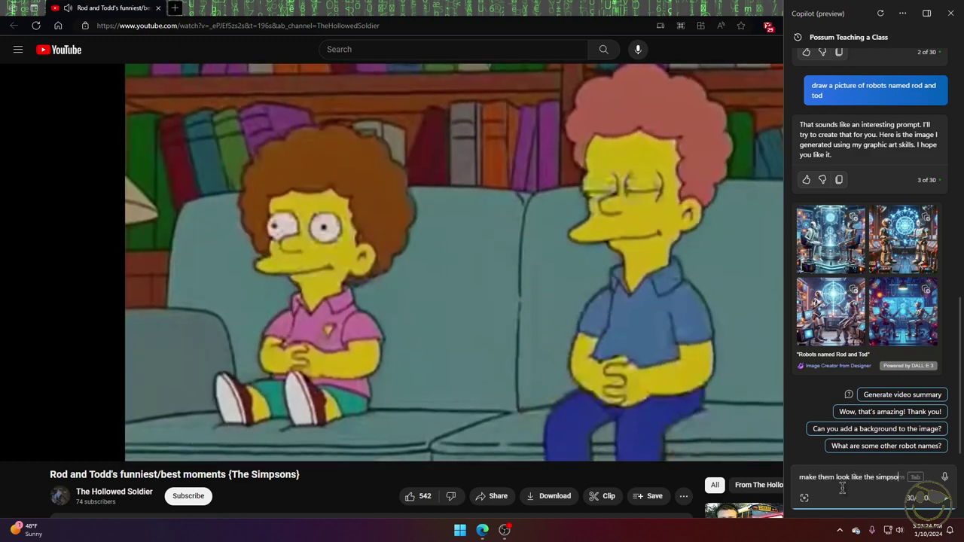
Ask Copilot to 'make them look like the simpsons', then close the sidebar and pause the video.
key("Return")
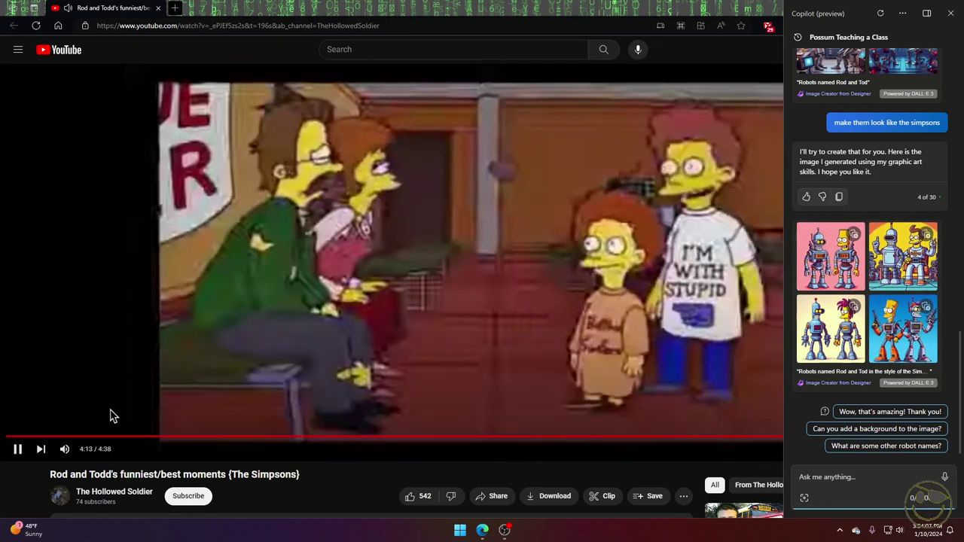
left_click(19, 449)
left_click(20, 450)
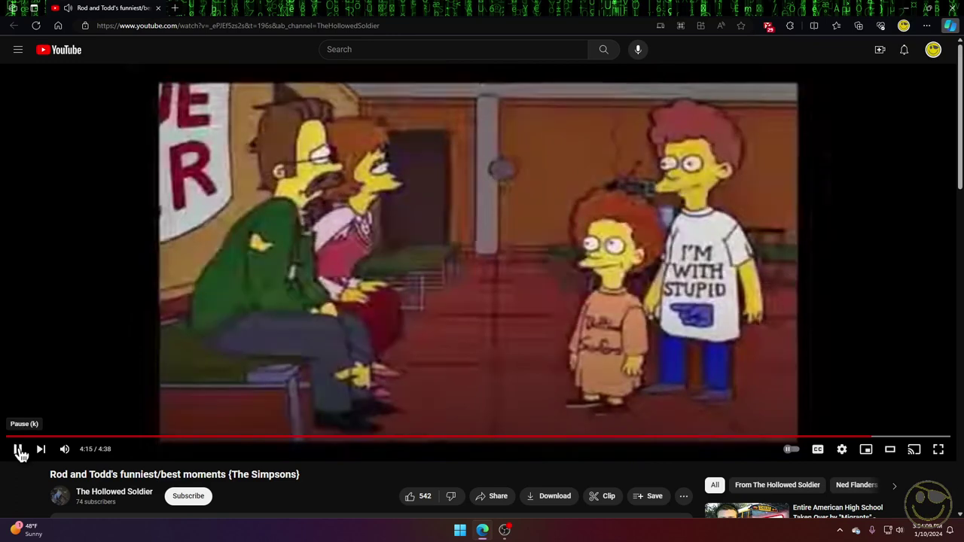